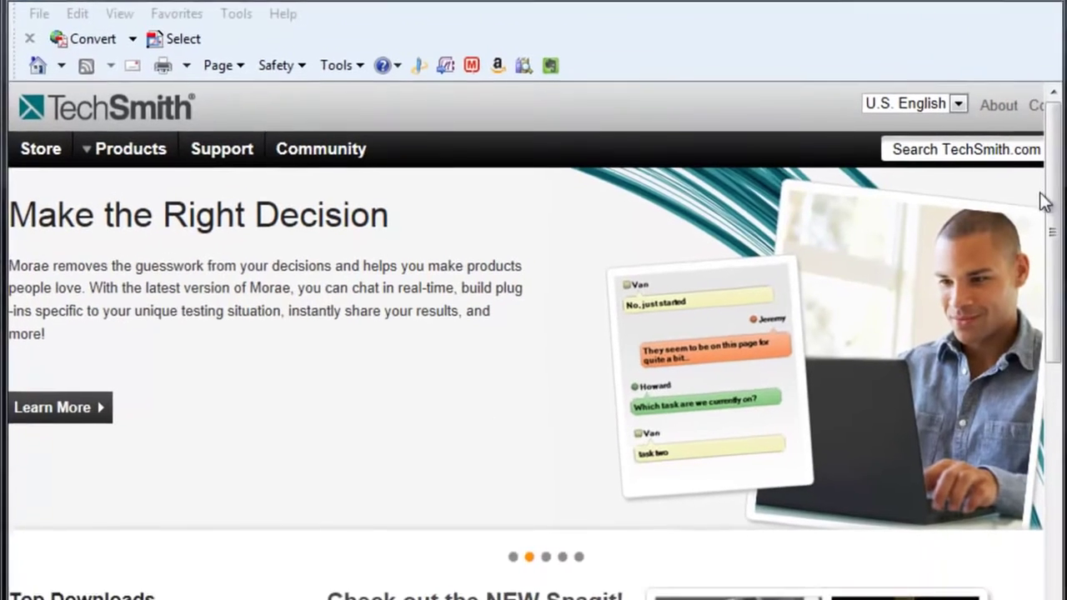
# - Scroll the TechSmith page down to Top Downloads and back to the top
pyautogui.moveTo(1057, 250); pyautogui.dragTo(1052, 308)
pyautogui.moveTo(1053, 207); pyautogui.dragTo(1048, 250)
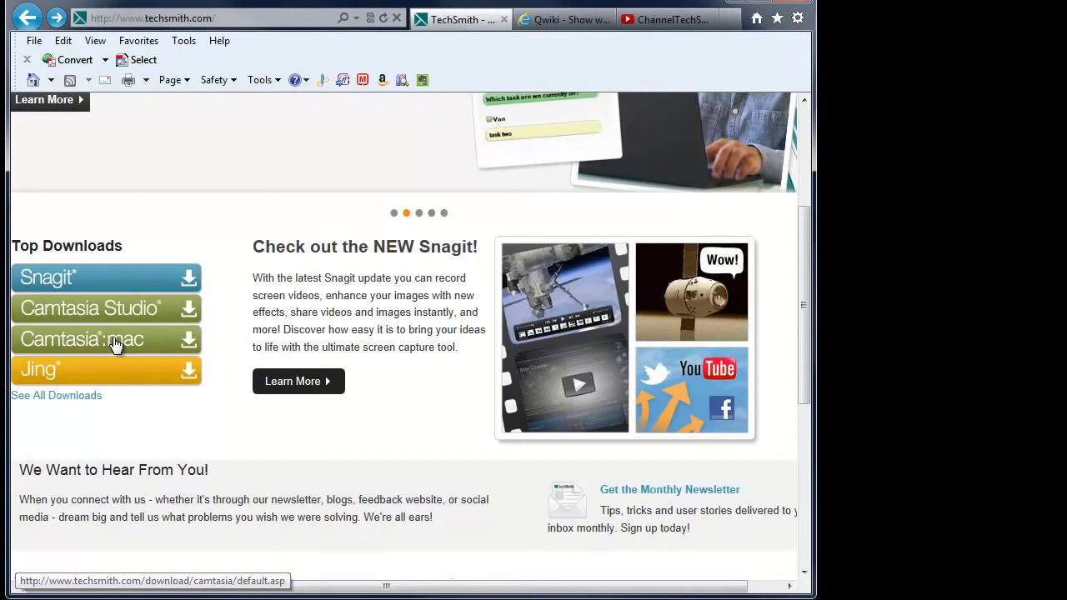
pyautogui.scroll(3, 175, 325)
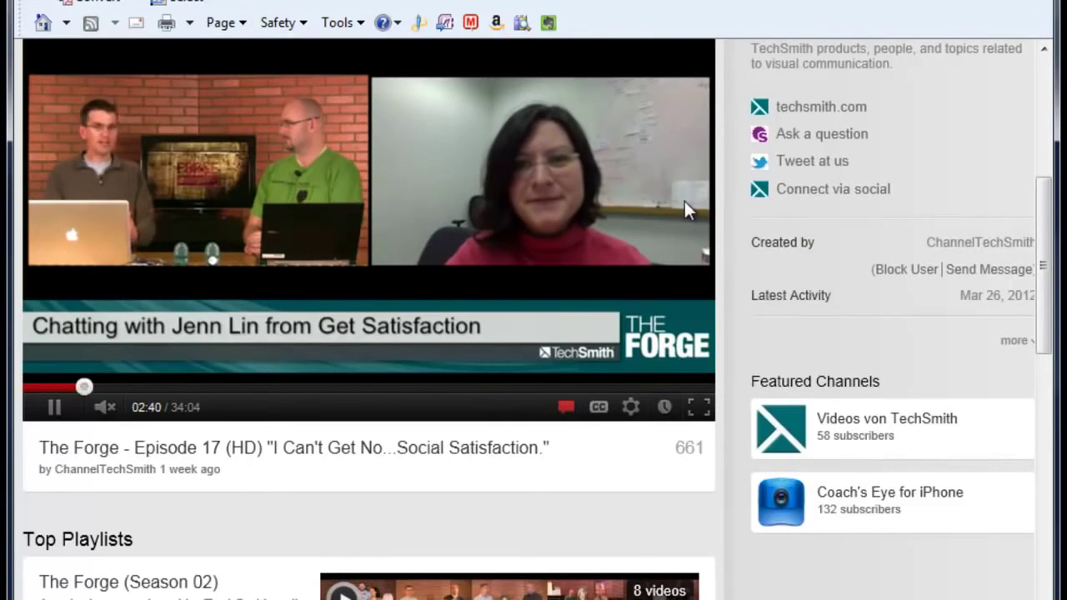
# - Scroll the ChannelTechSmith page past the featured video to its Top Playlists
pyautogui.scroll(5, 685, 204)
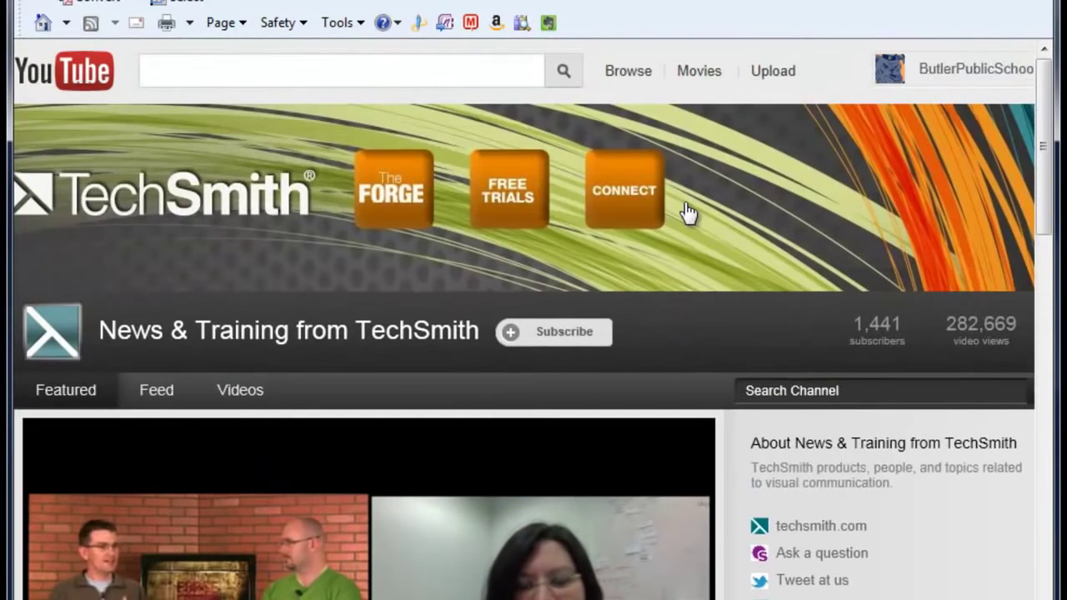
pyautogui.scroll(-2, 686, 203)
pyautogui.scroll(-3, 684, 201)
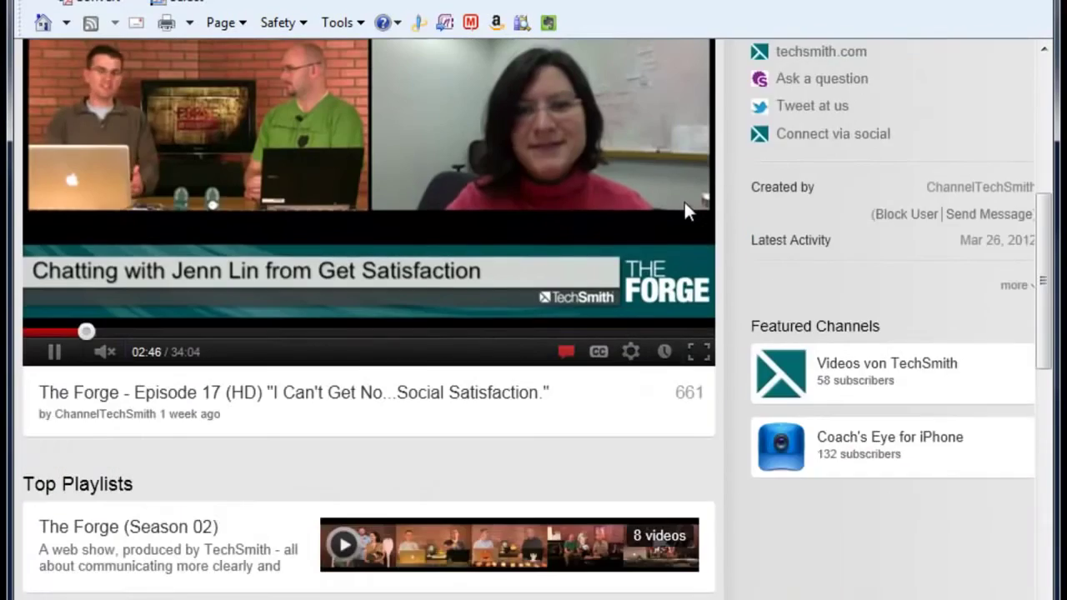
pyautogui.scroll(-1, 684, 202)
pyautogui.scroll(-5, 685, 204)
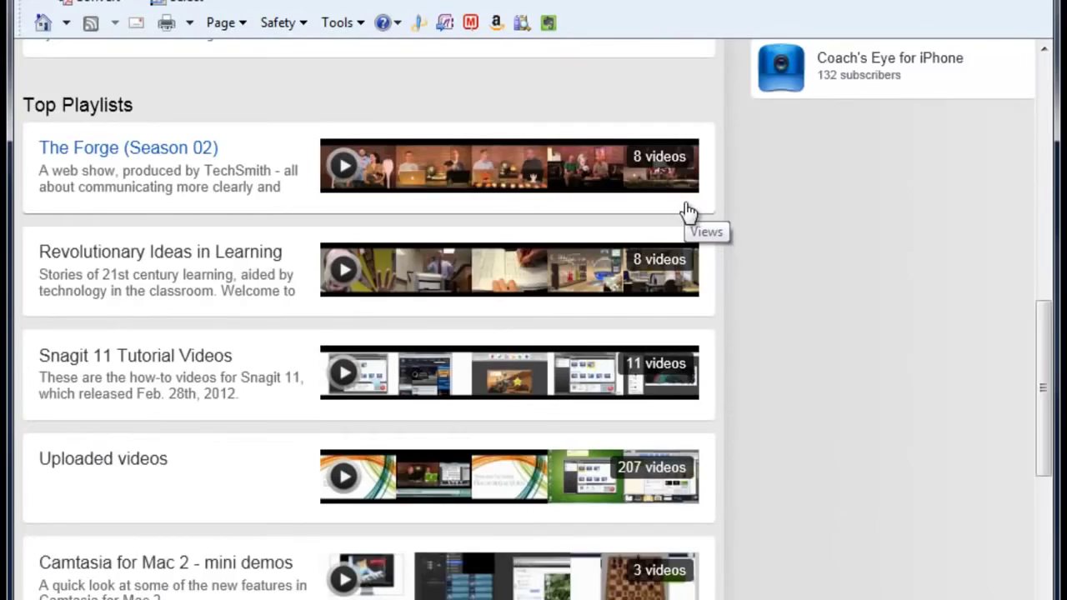
pyautogui.scroll(-1, 684, 202)
pyautogui.moveTo(510, 371)
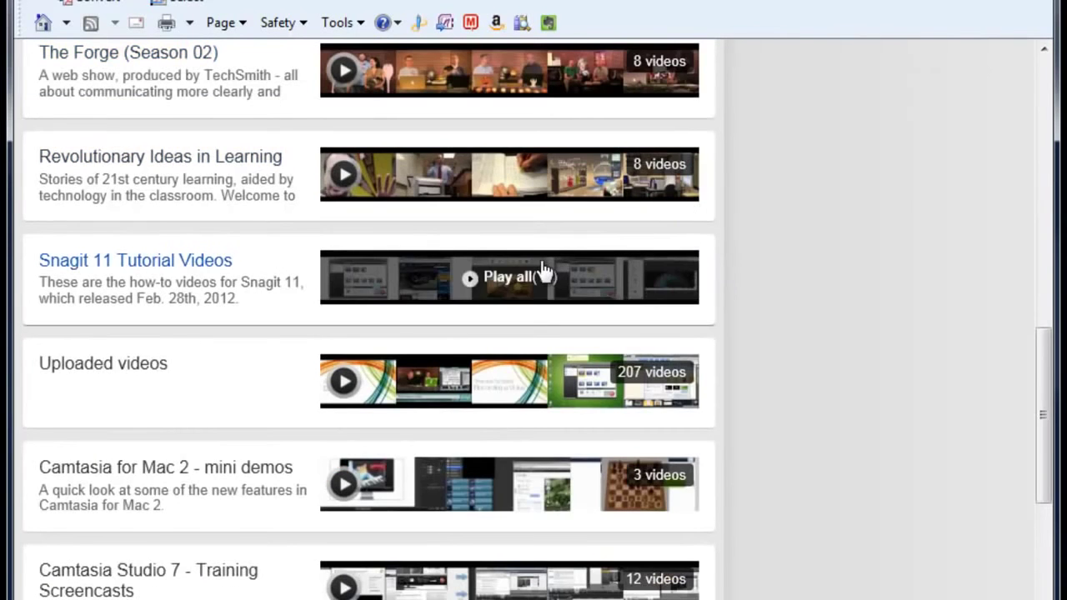
pyautogui.scroll(-1, 542, 271)
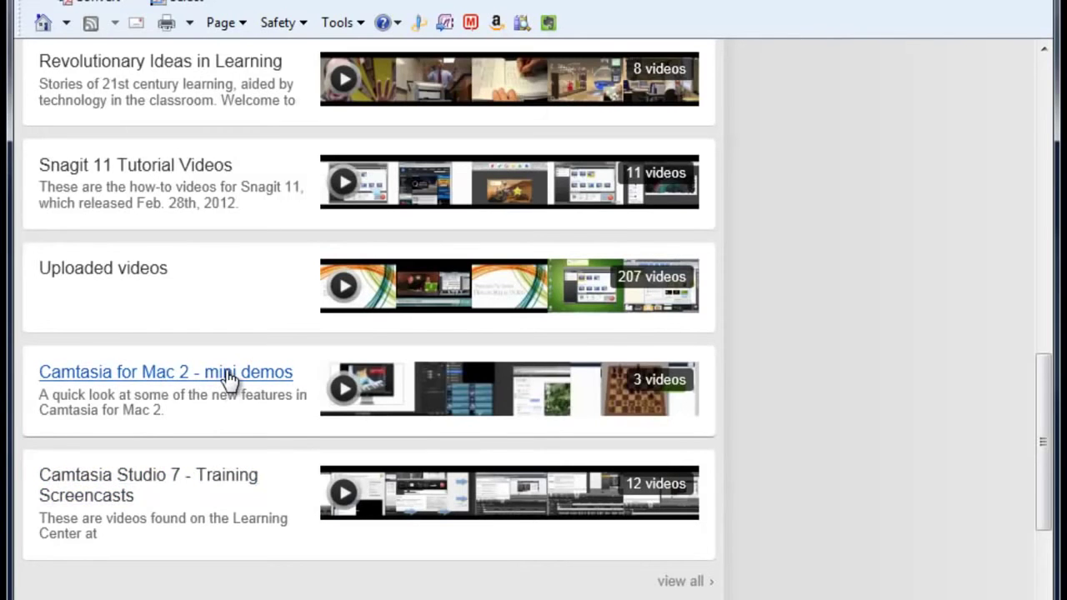
# - Open the Camtasia Studio 7 Training Screencasts playlist and scroll through its videos
pyautogui.click(228, 487)
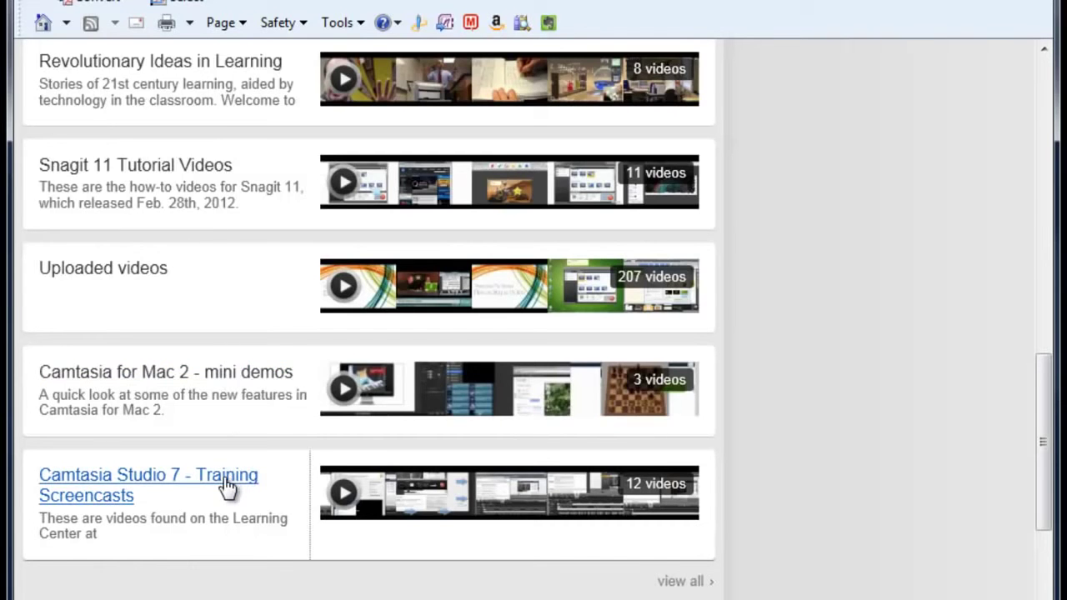
pyautogui.scroll(-3, 225, 485)
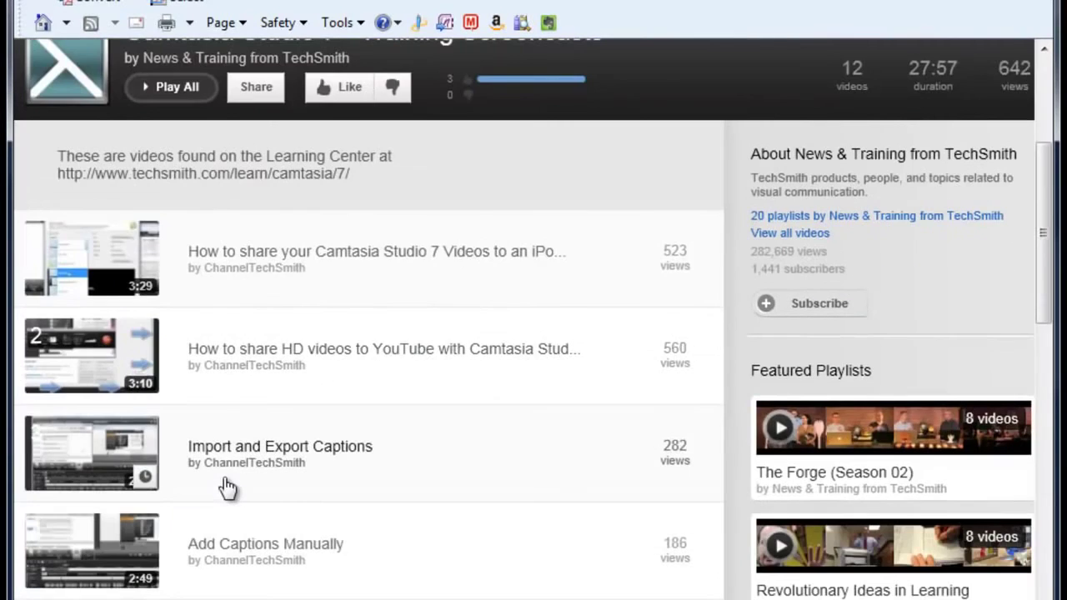
pyautogui.scroll(-1, 227, 487)
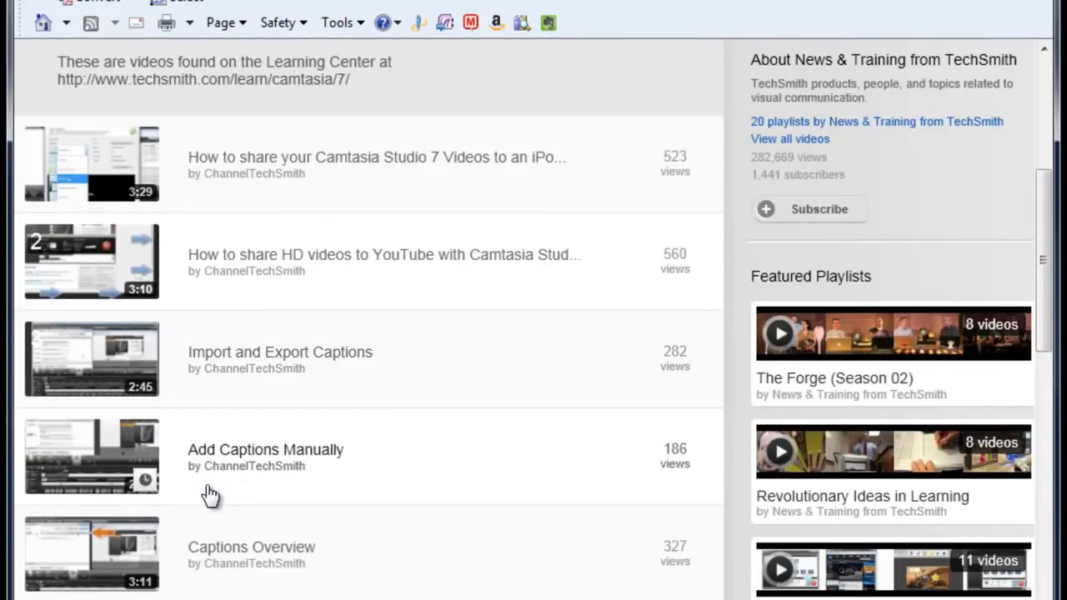
pyautogui.scroll(-2, 210, 496)
pyautogui.scroll(-2, 210, 496)
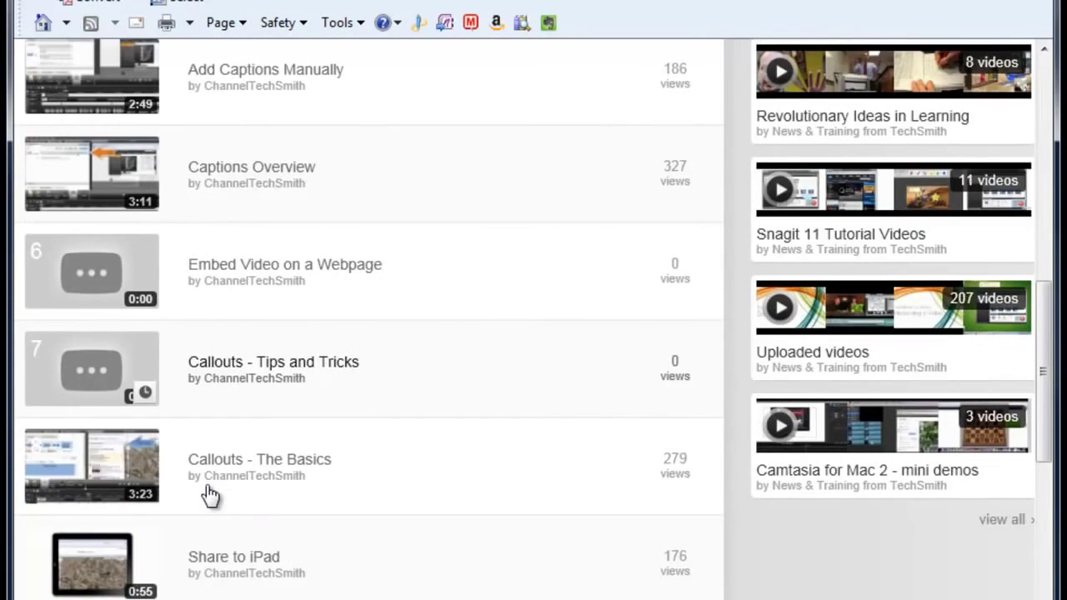
pyautogui.scroll(-2, 210, 496)
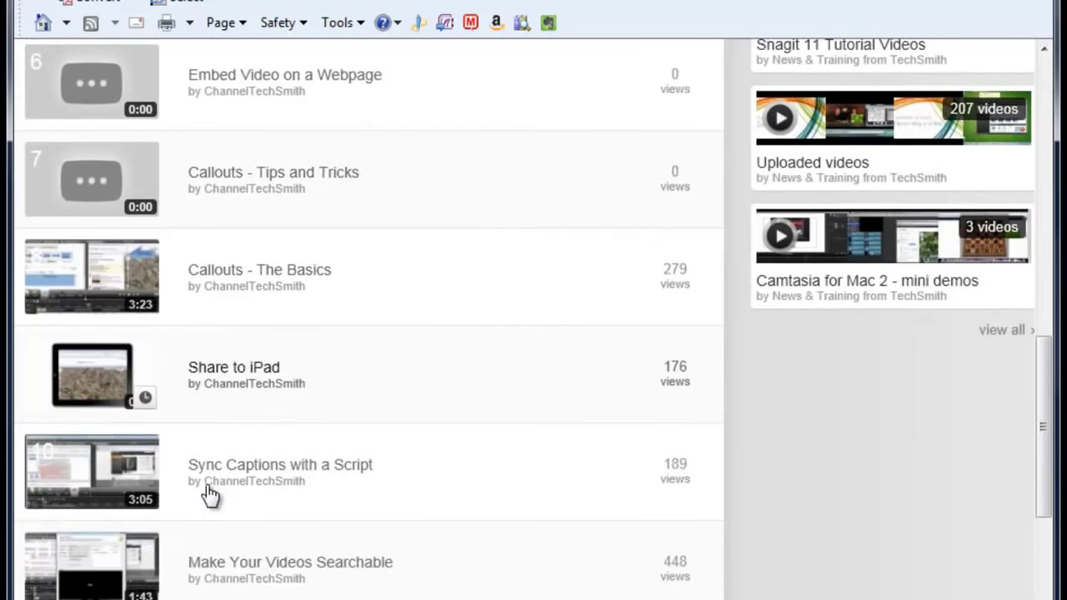
pyautogui.scroll(-2, 210, 495)
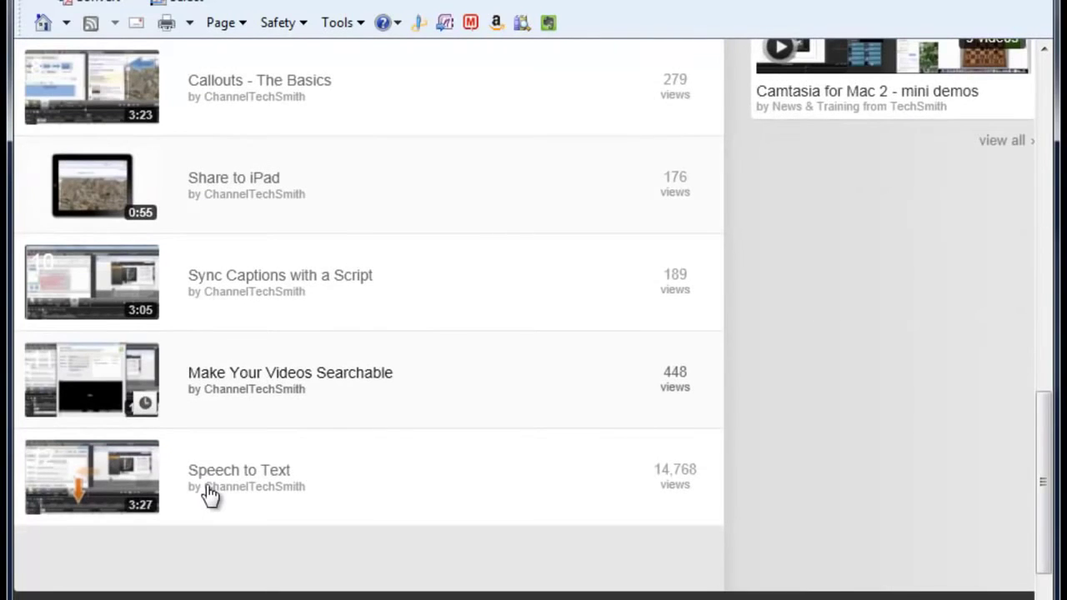
pyautogui.scroll(3, 210, 495)
pyautogui.scroll(2, 210, 495)
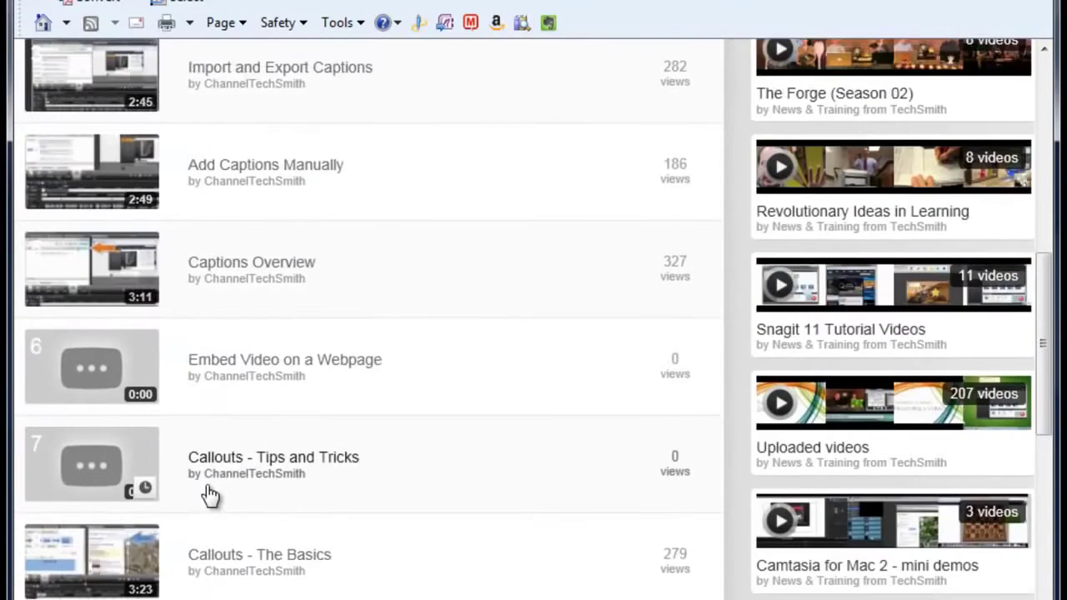
pyautogui.scroll(3, 210, 495)
pyautogui.scroll(3, 210, 495)
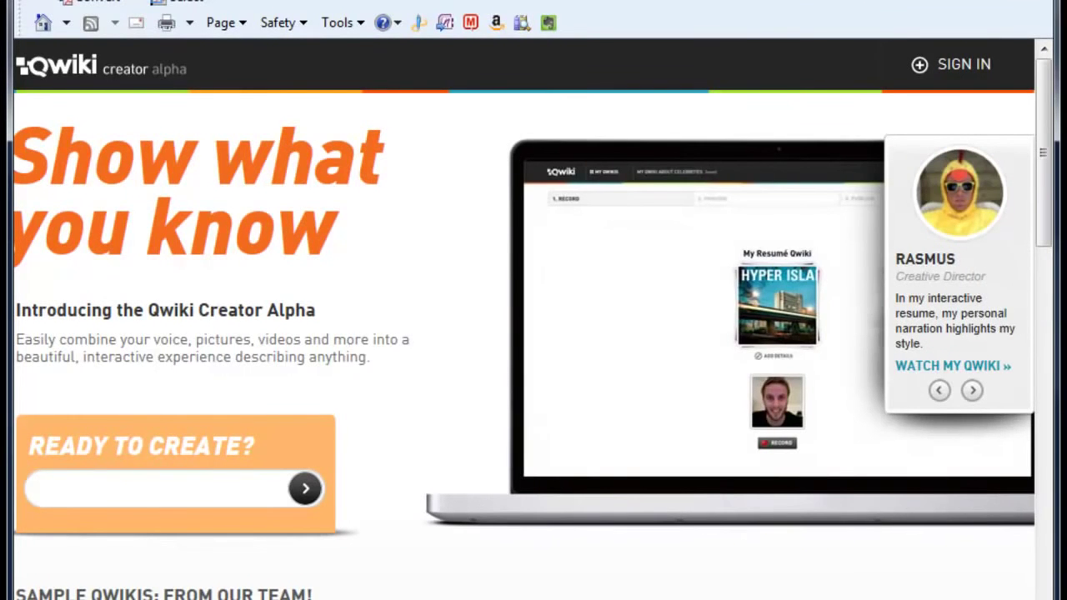
# - Load the Qwiki home page in a new browser tab
pyautogui.hotkey('ctrl', 't')
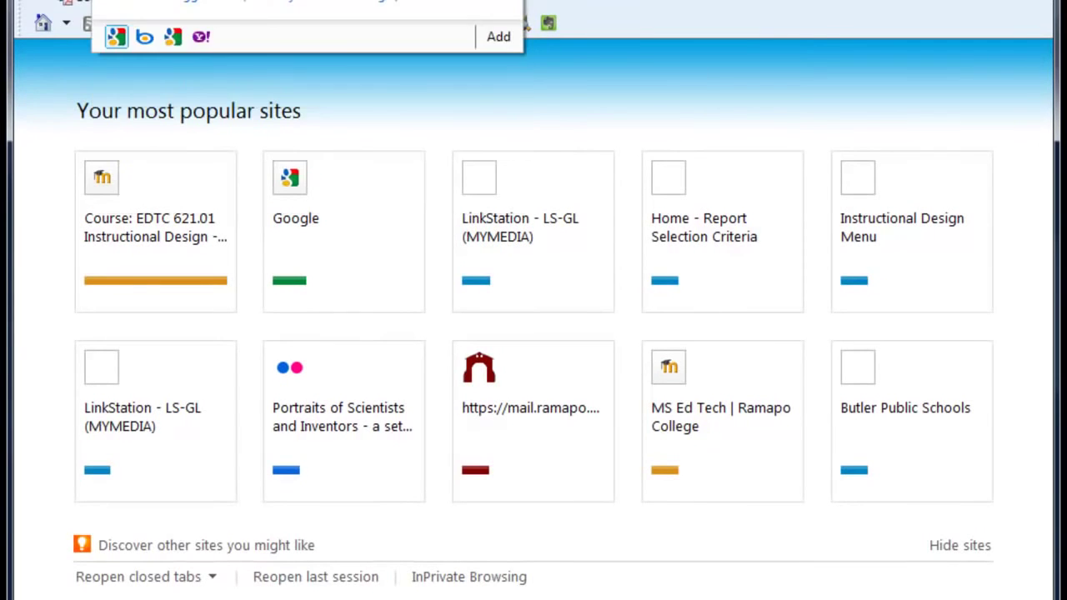
pyautogui.write('qw')
pyautogui.press('Return')
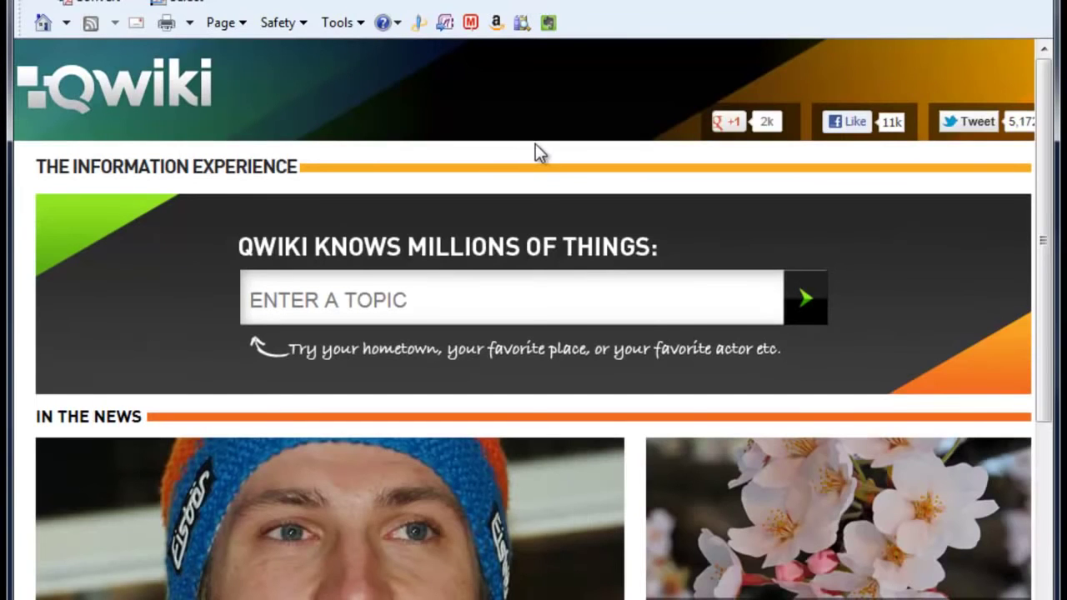
# - Look up the topic 'ramapo college, nj' on Qwiki
pyautogui.scroll(-1, 535, 144)
pyautogui.click(484, 205)
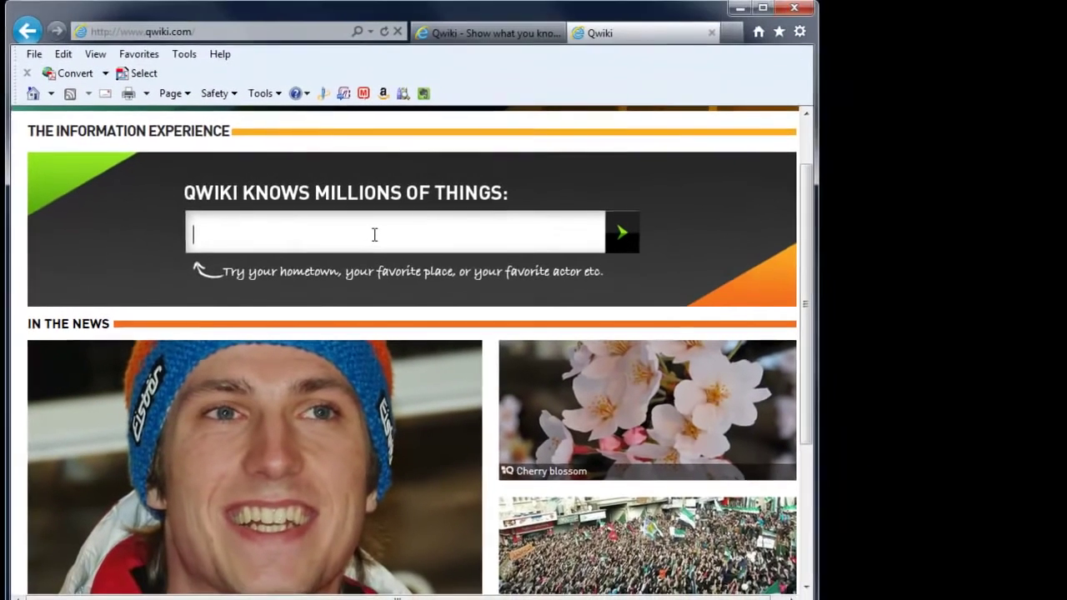
pyautogui.write('ramapo col')
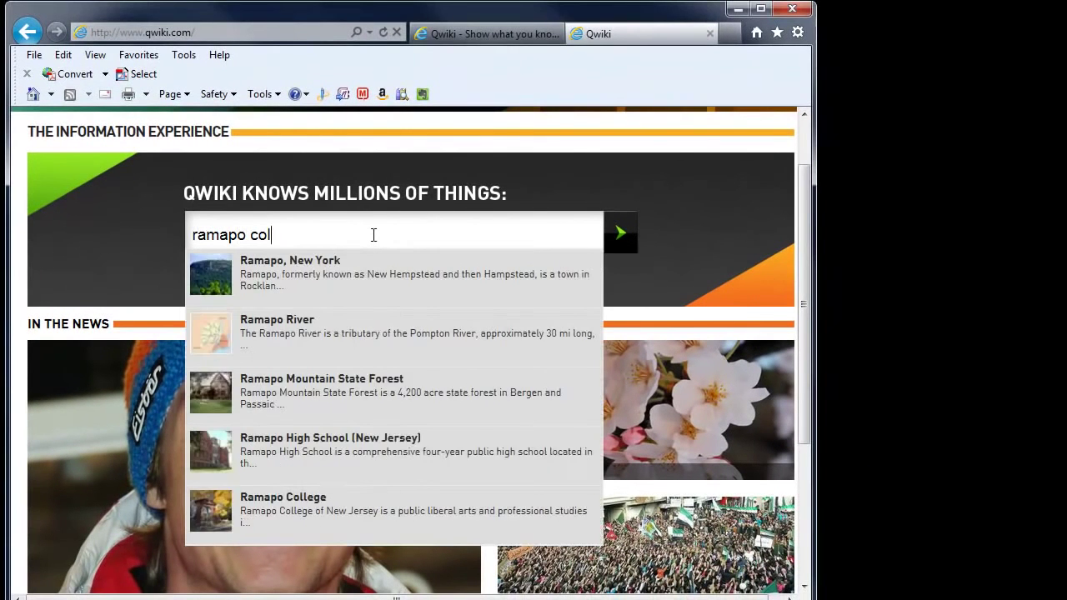
pyautogui.write('ege, nj')
pyautogui.press('Return')
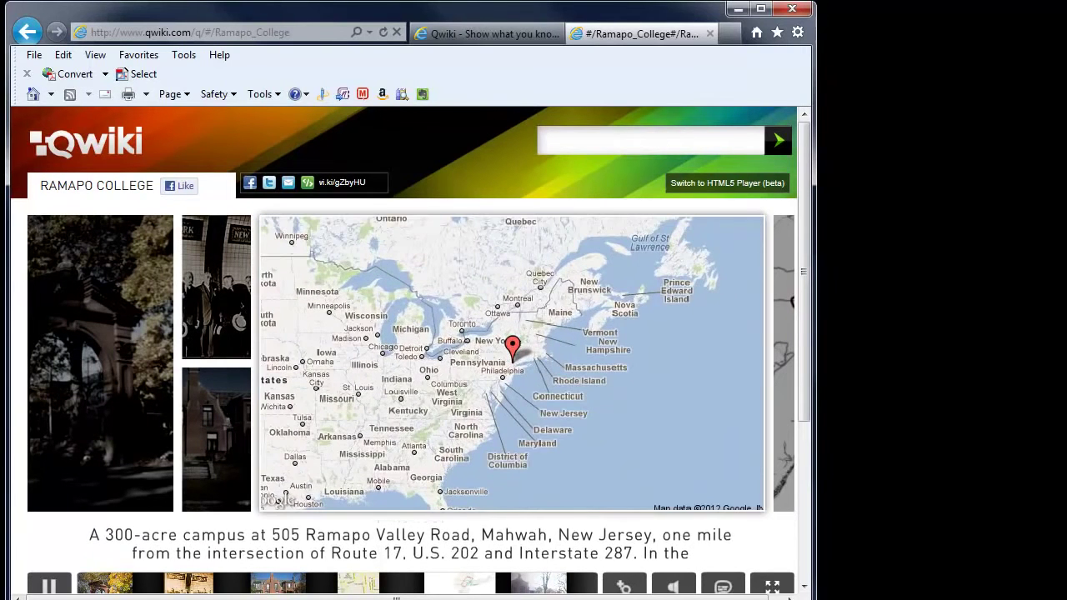
# - Close the Ramapo College tab and scroll the Qwiki Creator page down and back
pyautogui.click(709, 34)
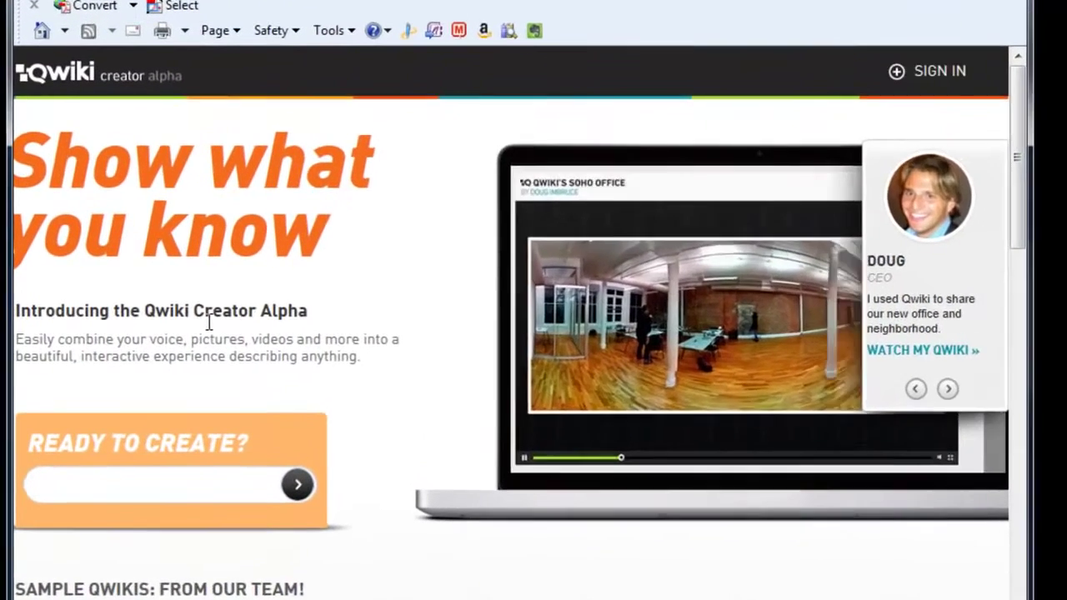
pyautogui.scroll(-2, 165, 325)
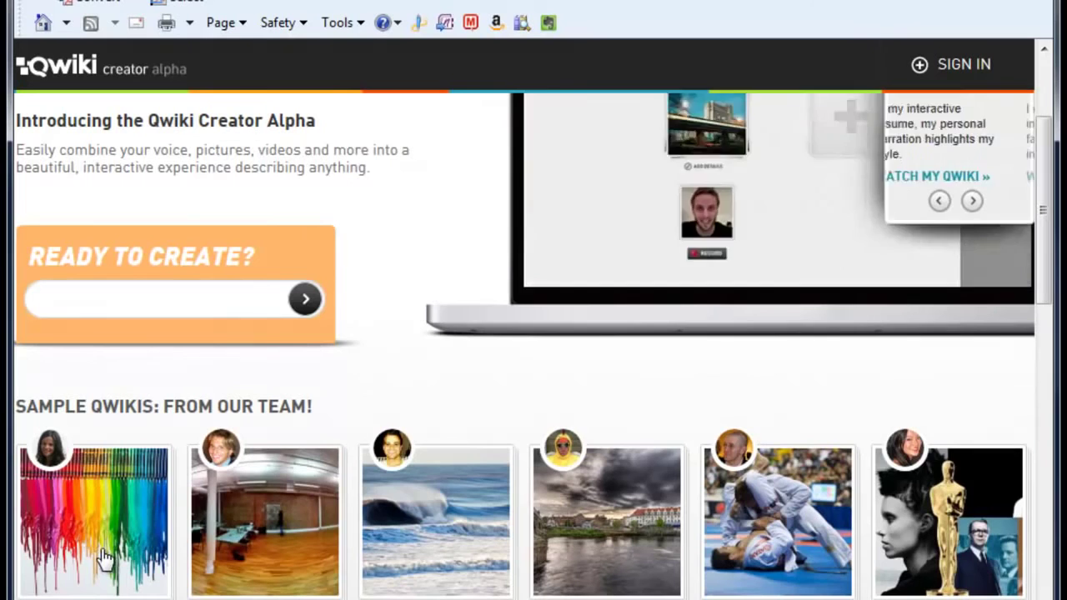
pyautogui.scroll(3, 472, 467)
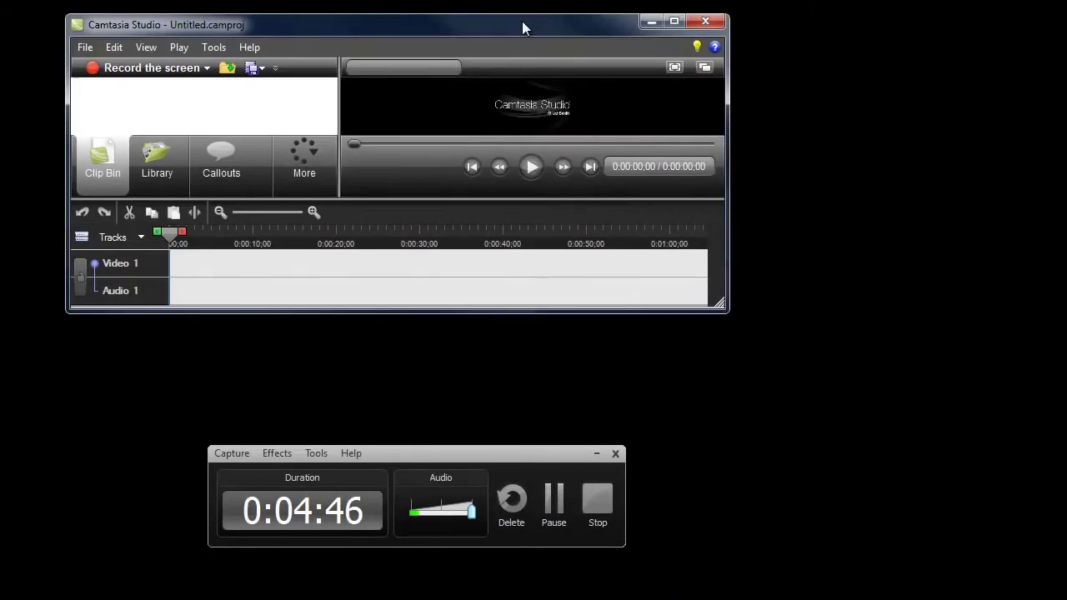
# - Move the Camtasia window top-left, enlarge it, and shift the recorder toolbar aside
pyautogui.moveTo(522, 20); pyautogui.dragTo(454, 21)
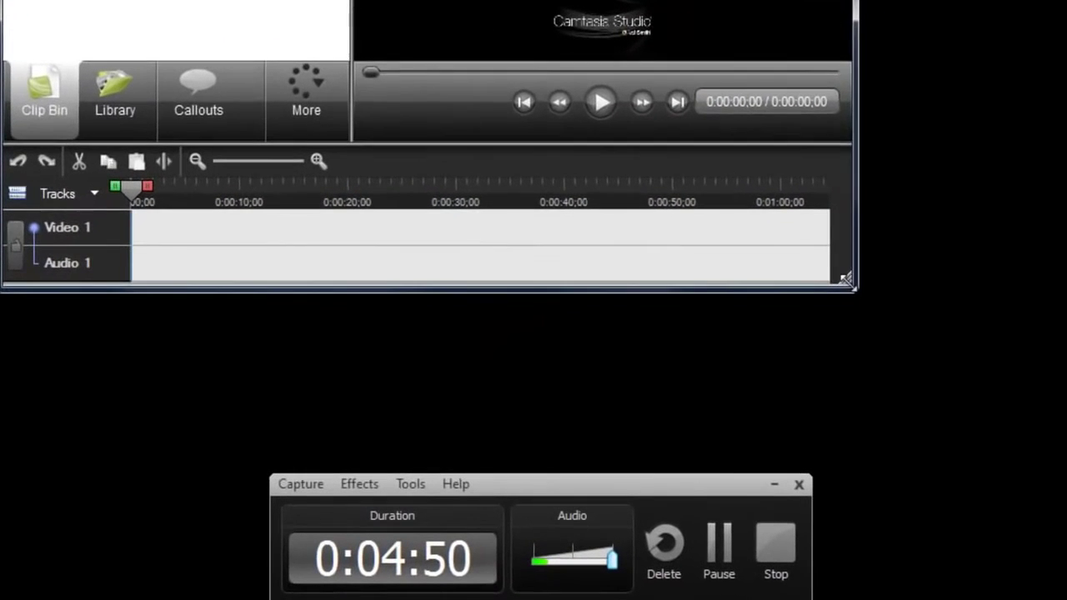
pyautogui.moveTo(652, 308); pyautogui.dragTo(760, 583)
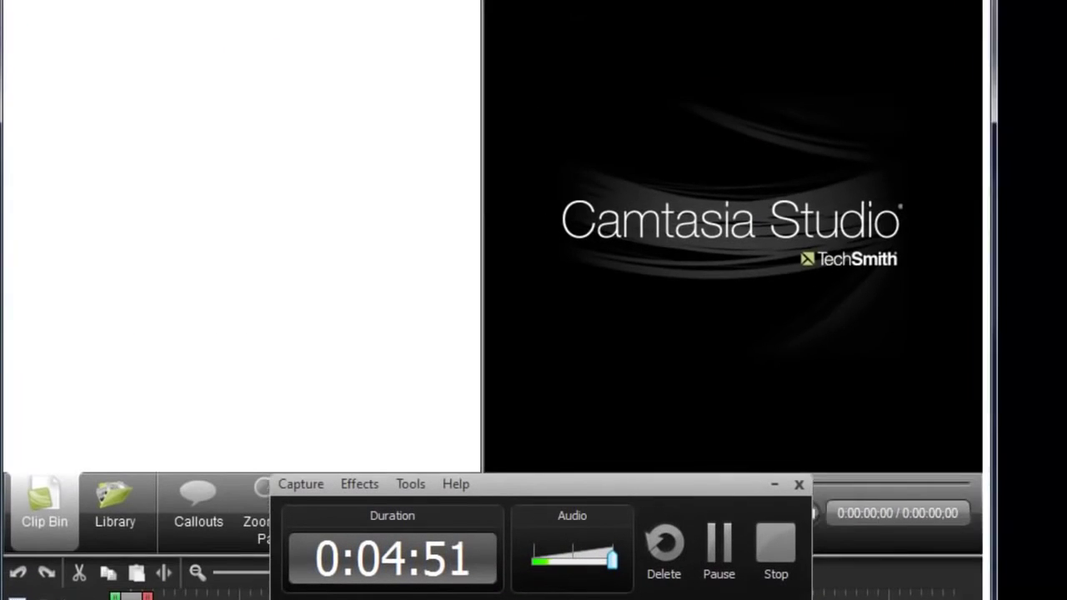
pyautogui.moveTo(984, 594); pyautogui.dragTo(1060, 593)
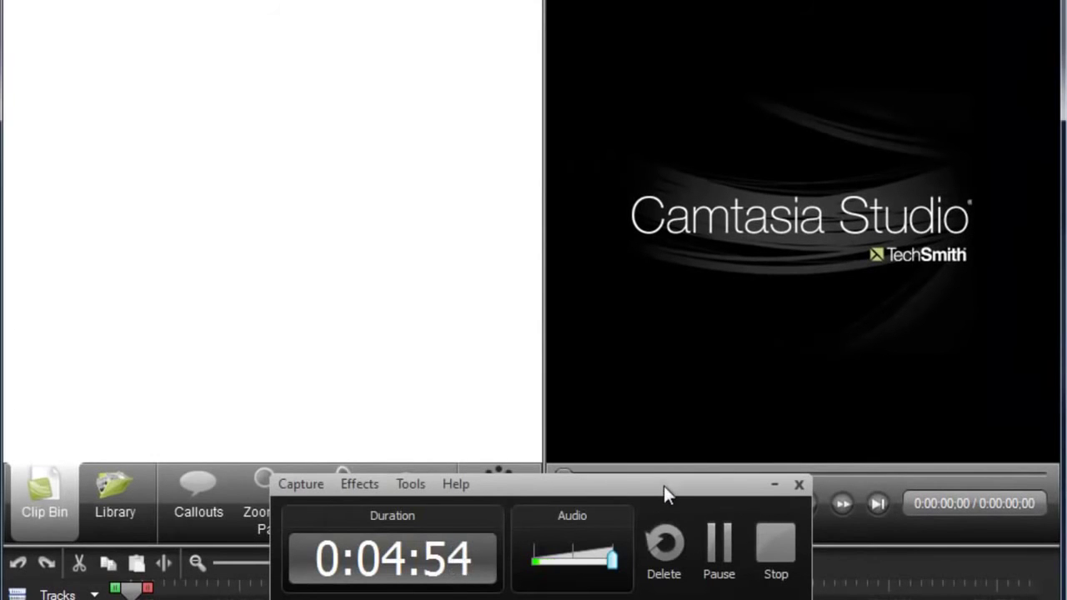
pyautogui.moveTo(664, 488); pyautogui.dragTo(770, 420)
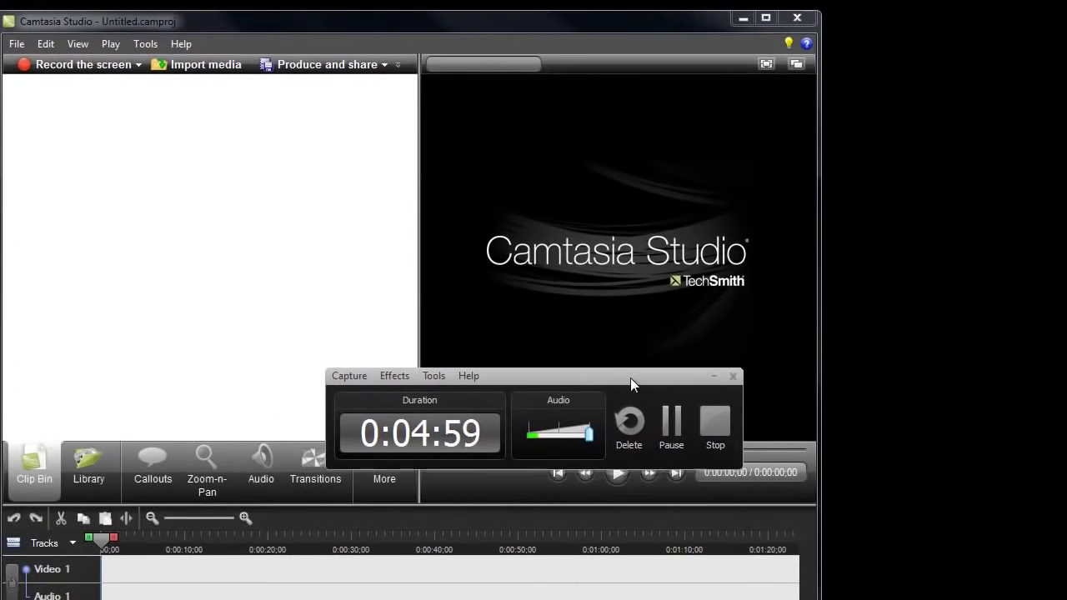
pyautogui.moveTo(631, 379); pyautogui.dragTo(652, 349)
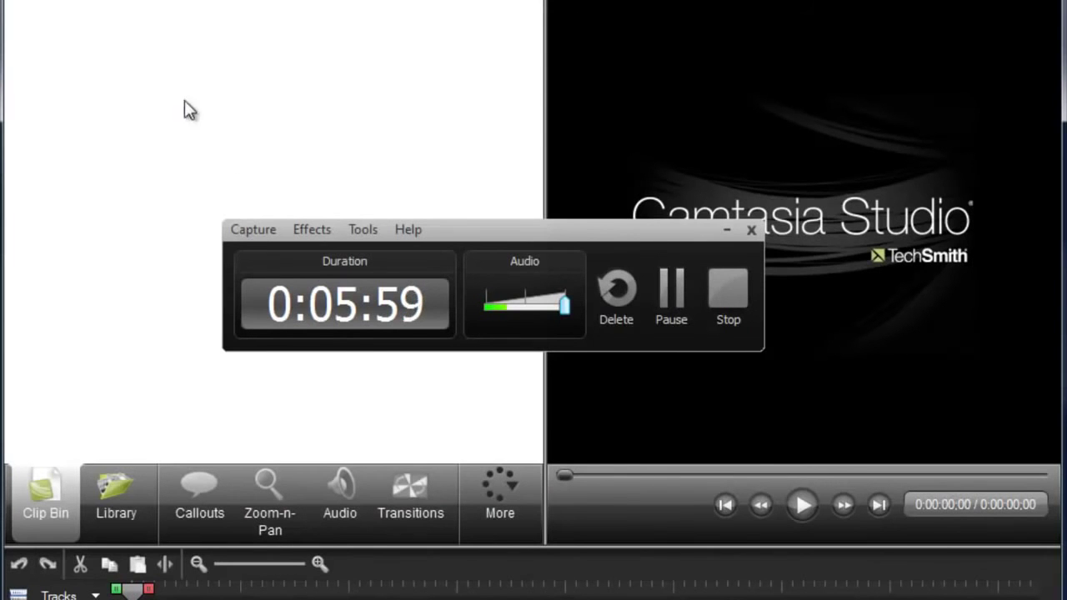
# - Hide the recorder and open the 2 Editing Portfolios project file
pyautogui.press('F10')
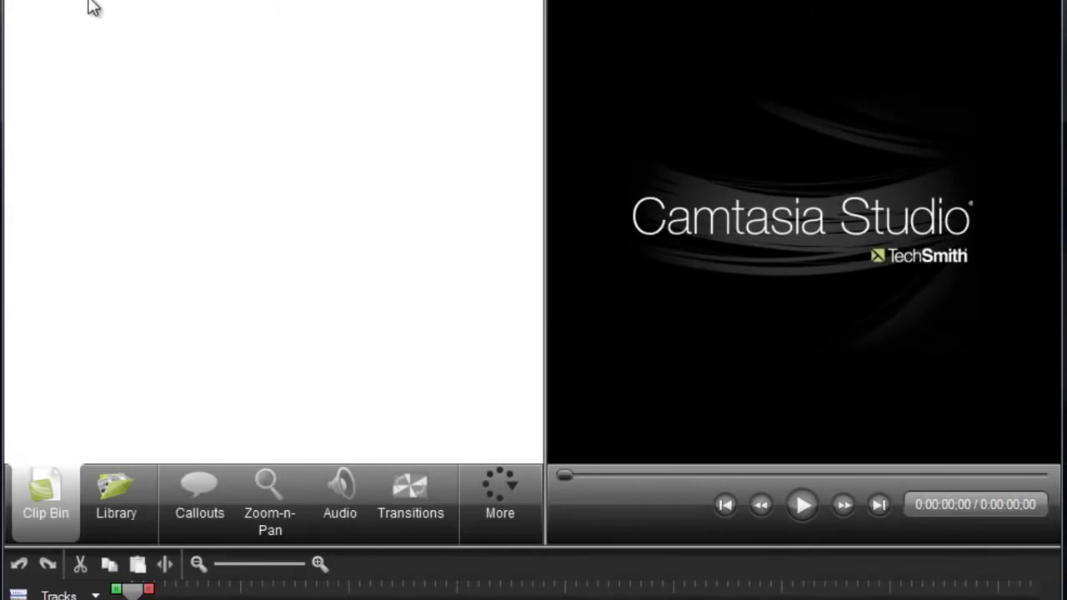
pyautogui.hotkey('alt', 'f')
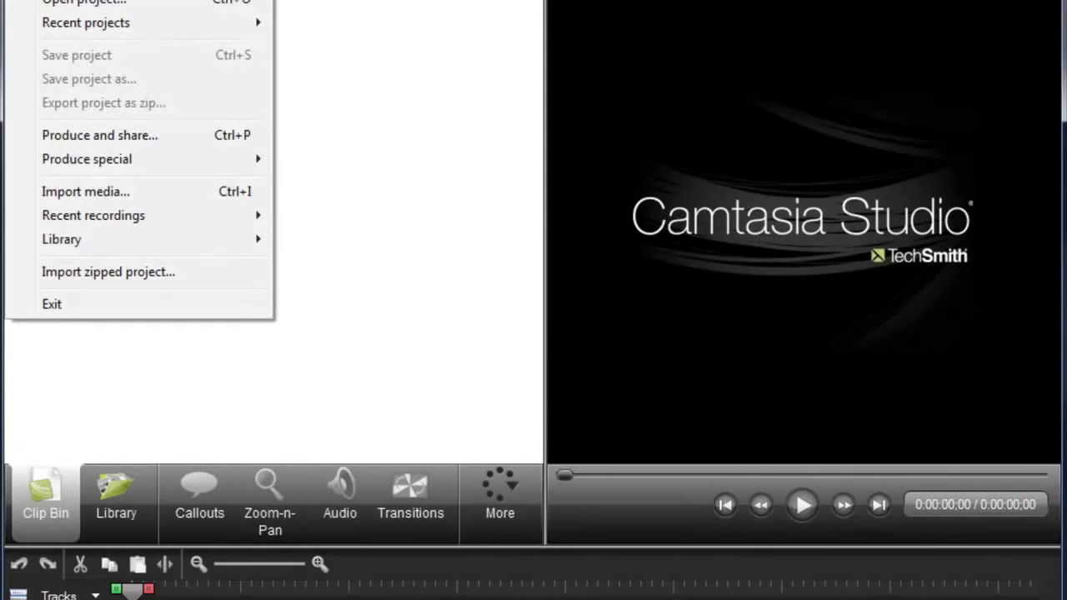
pyautogui.click(69, 3)
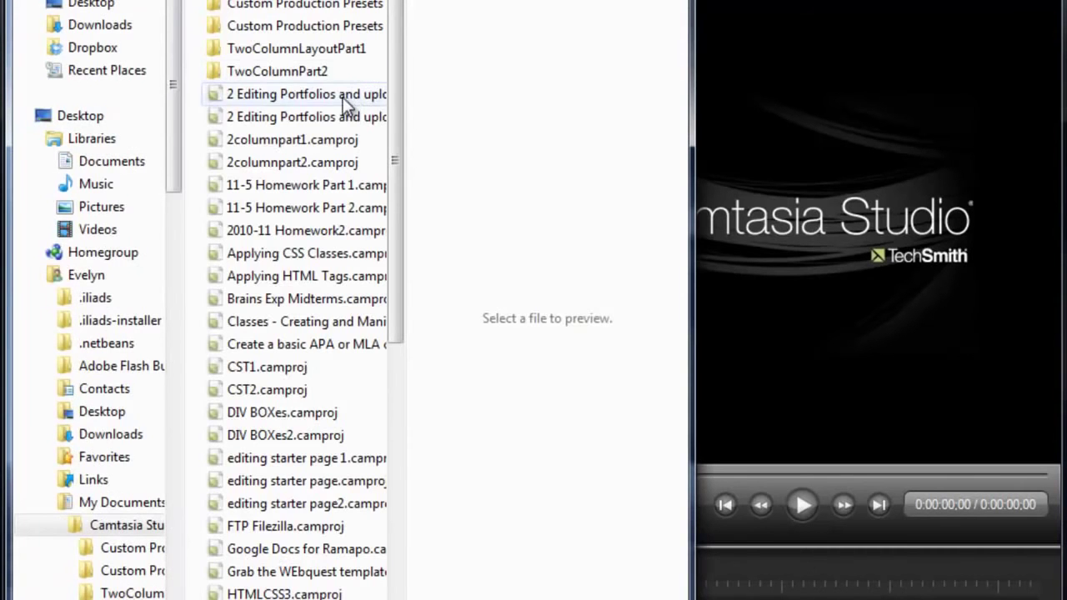
pyautogui.click(343, 95)
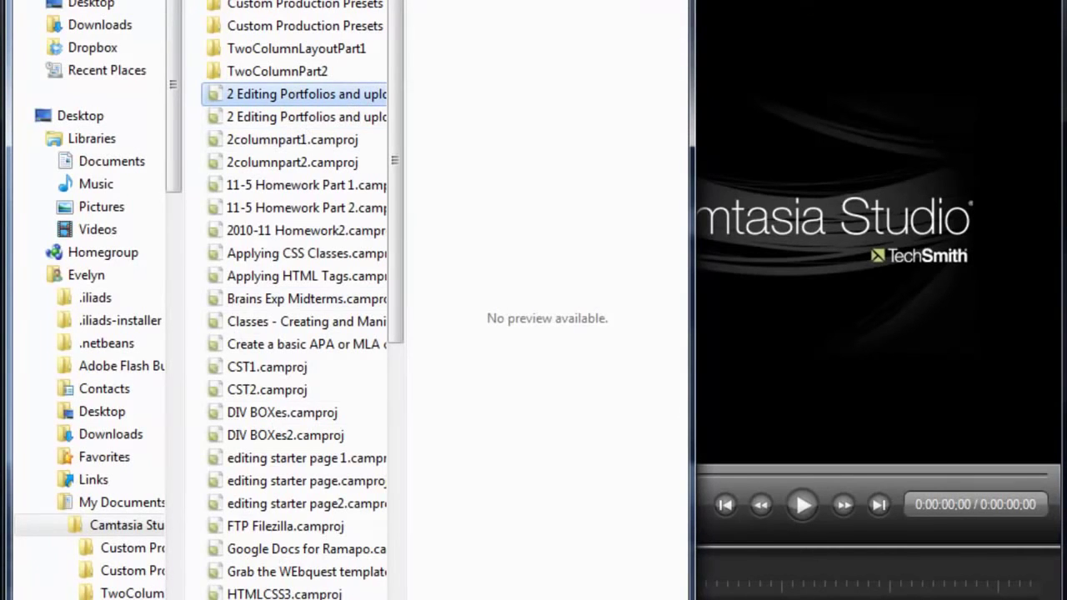
pyautogui.press('Return')
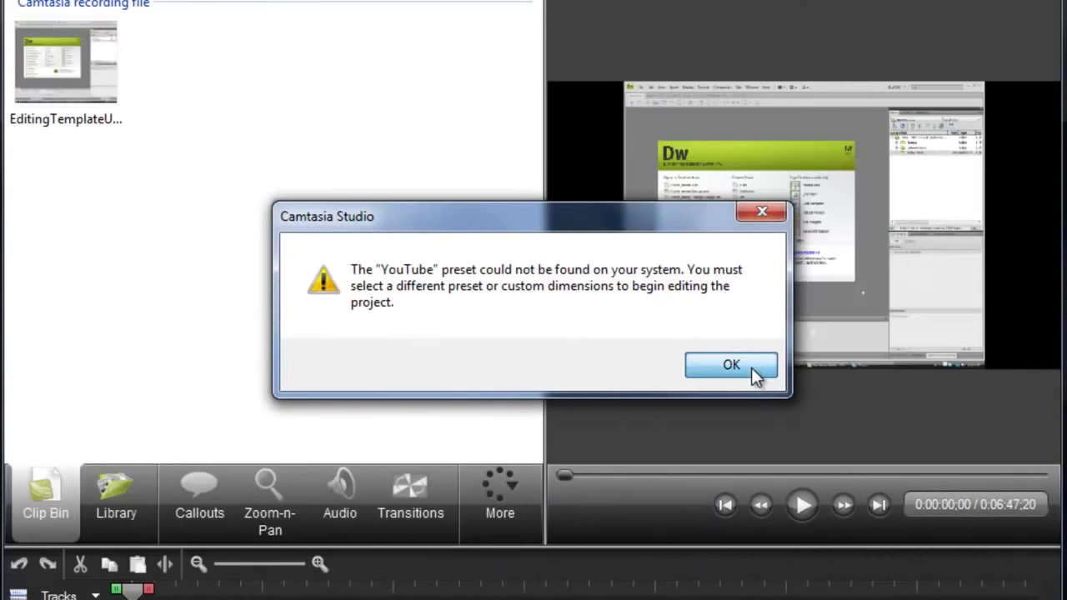
# - Dismiss the preset warning and set editing dimensions to 1280 x 720 YouTube & HD
pyautogui.click(751, 367)
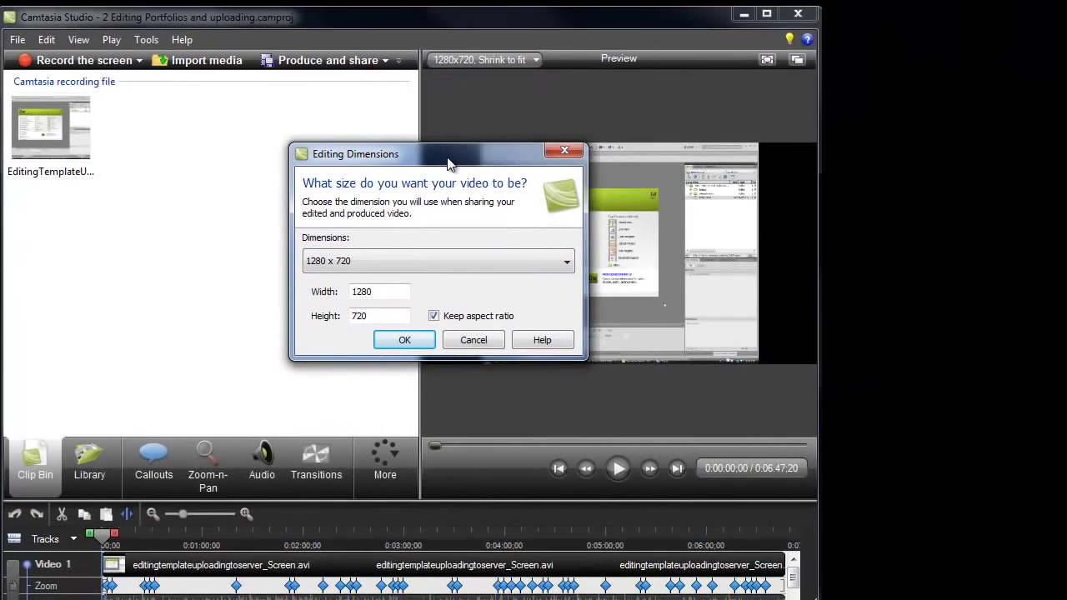
pyautogui.click(408, 261)
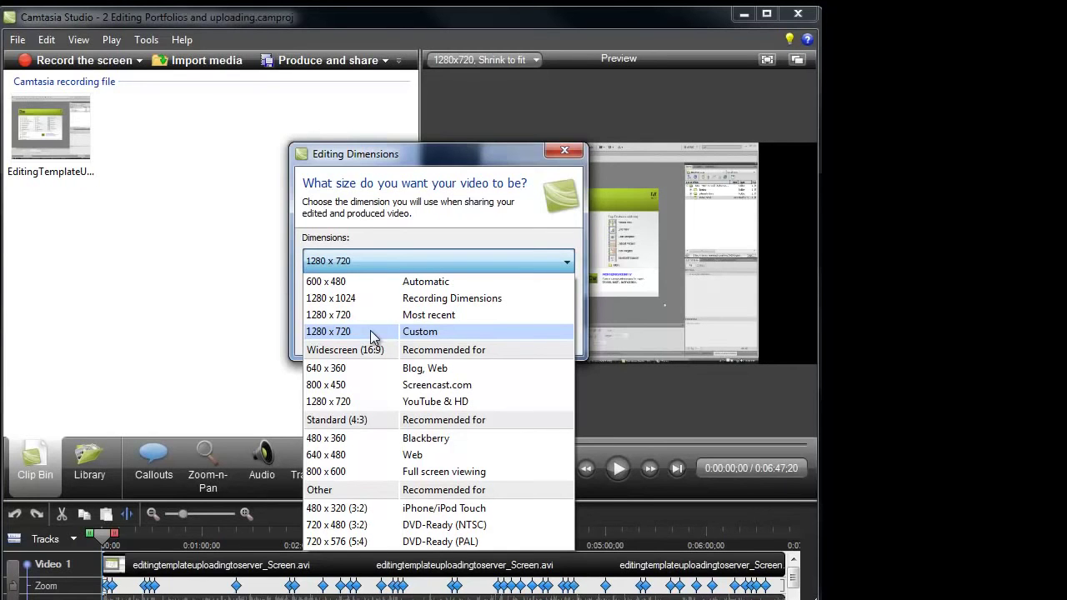
pyautogui.click(382, 402)
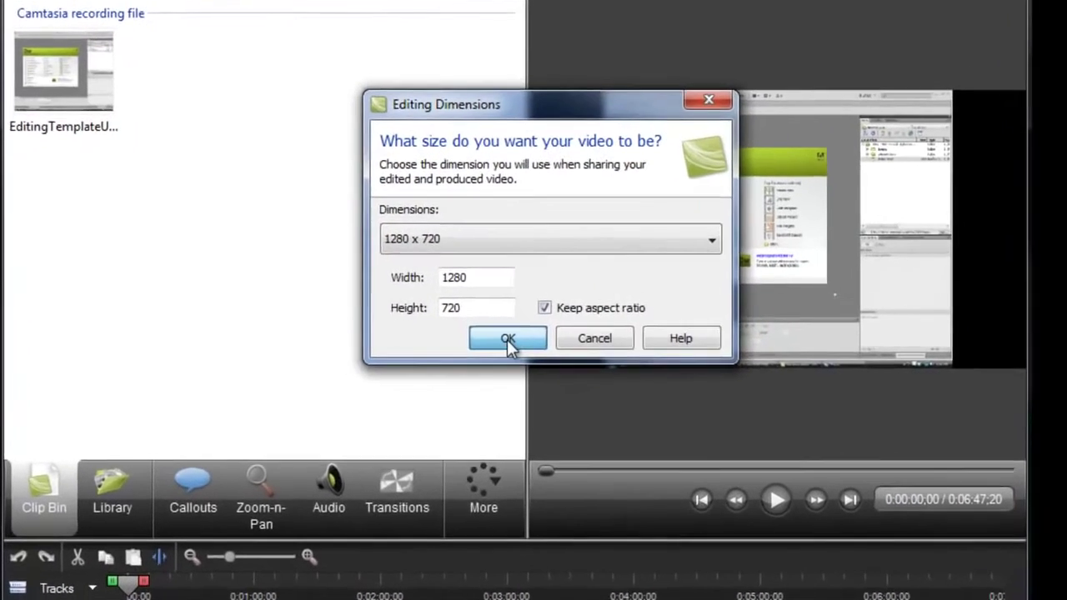
pyautogui.click(404, 342)
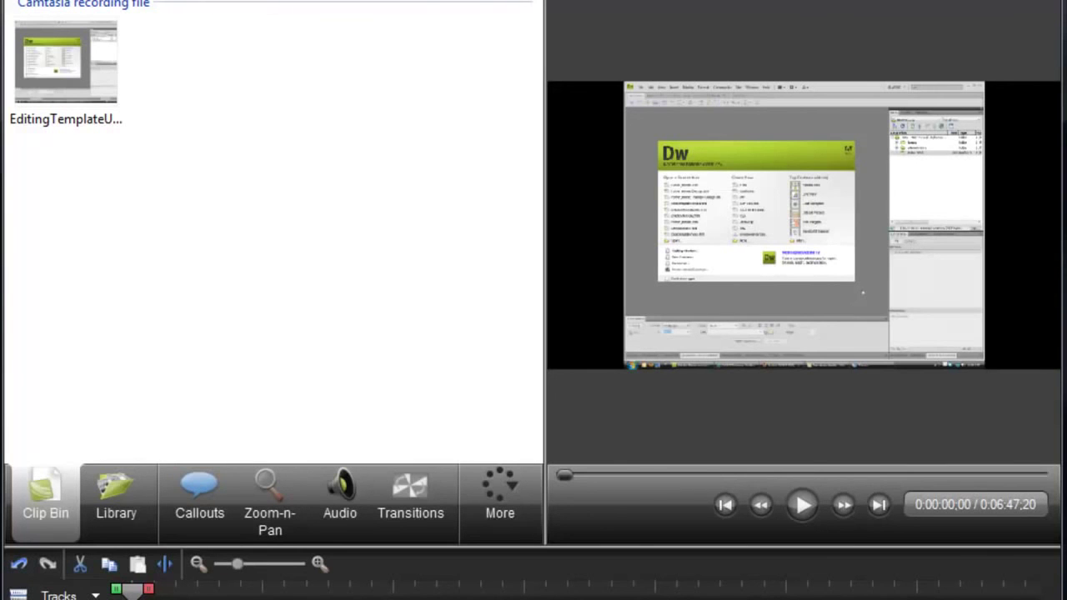
# - Step through the Callouts, Zoom-n-Pan and Audio tasks, then list the More tasks
pyautogui.click(211, 497)
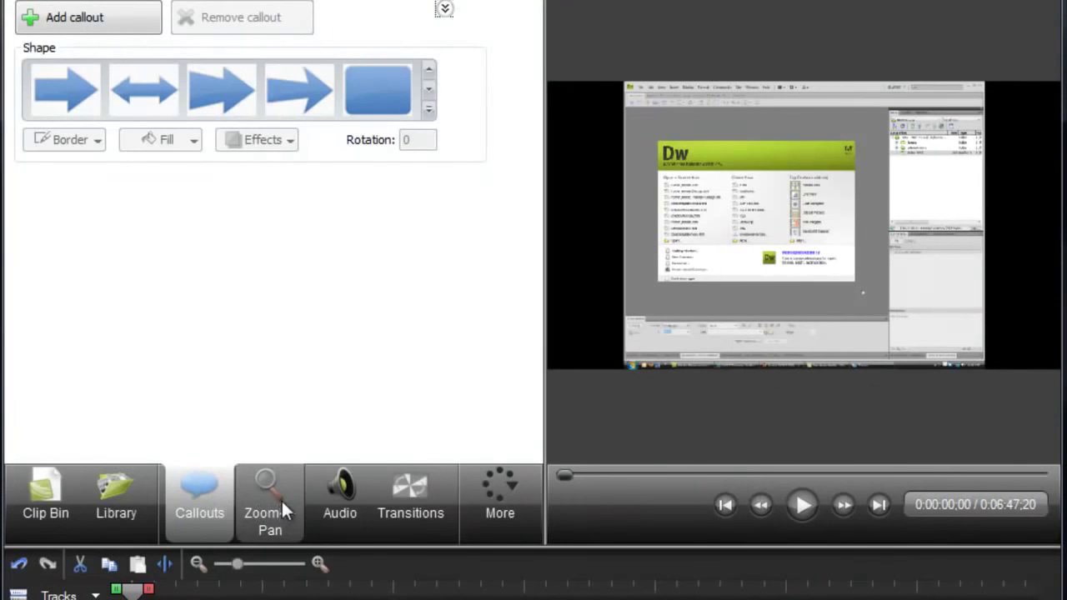
pyautogui.click(280, 499)
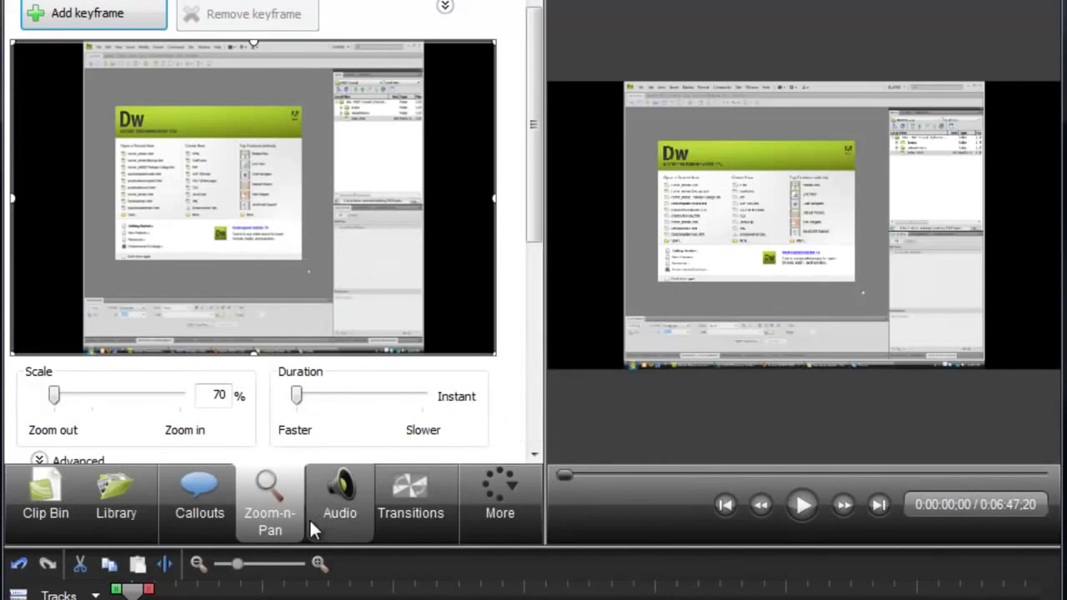
pyautogui.click(347, 491)
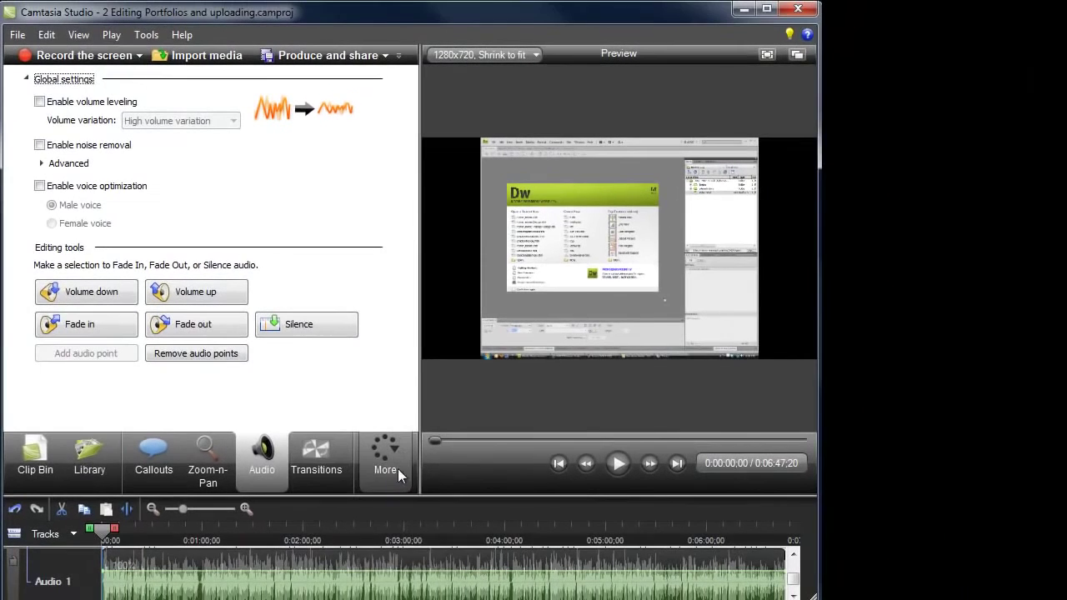
pyautogui.click(400, 455)
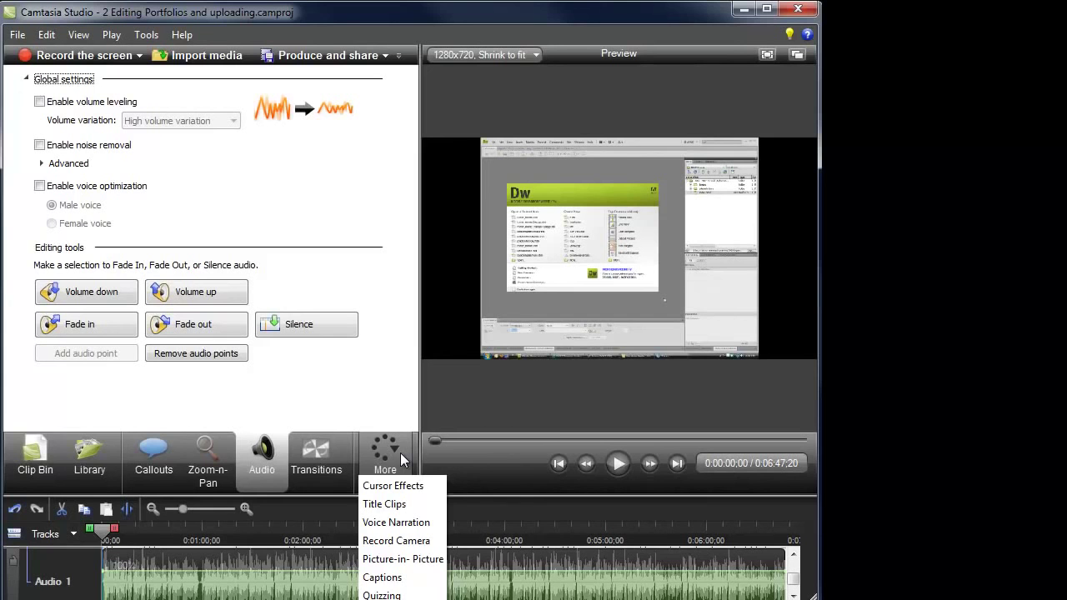
# - Browse the .camrec recordings in the Import media dialog, then cancel it
pyautogui.click(180, 55)
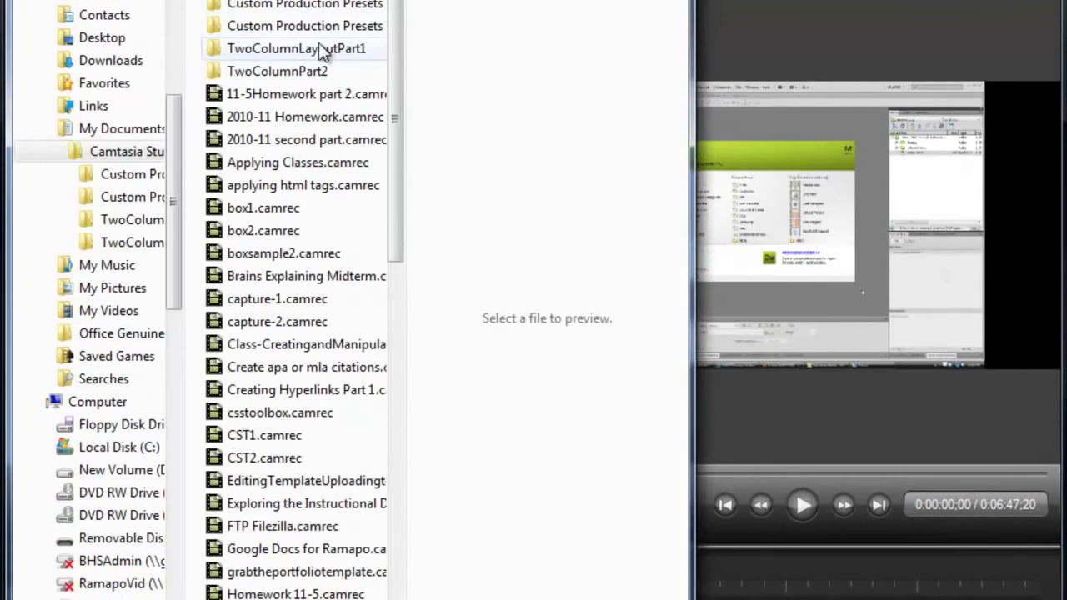
pyautogui.scroll(-5, 376, 244)
pyautogui.scroll(-6, 377, 243)
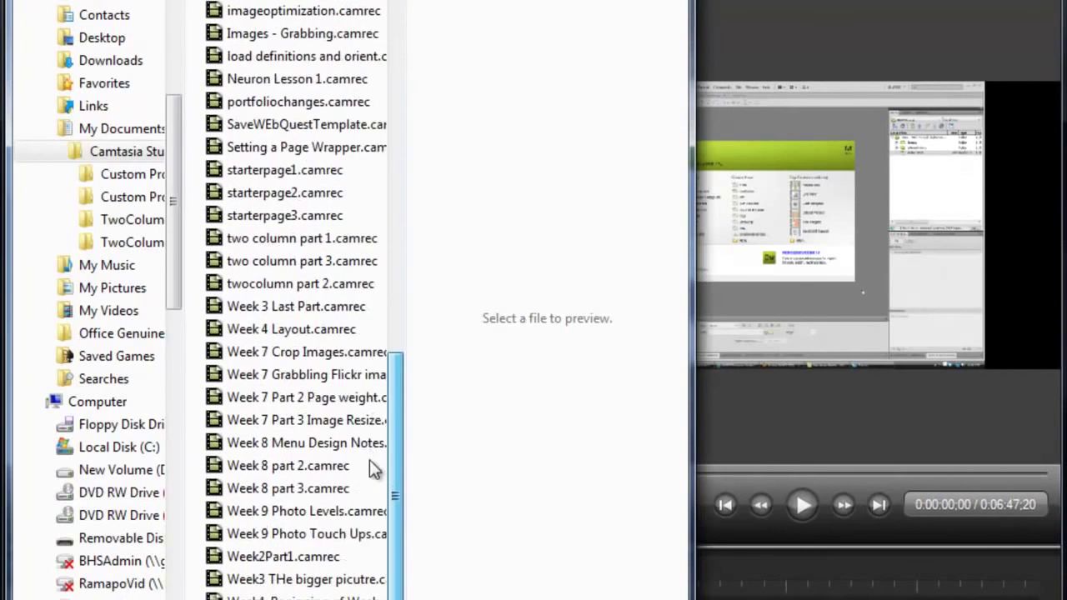
pyautogui.scroll(4, 420, 200)
pyautogui.scroll(7, 421, 200)
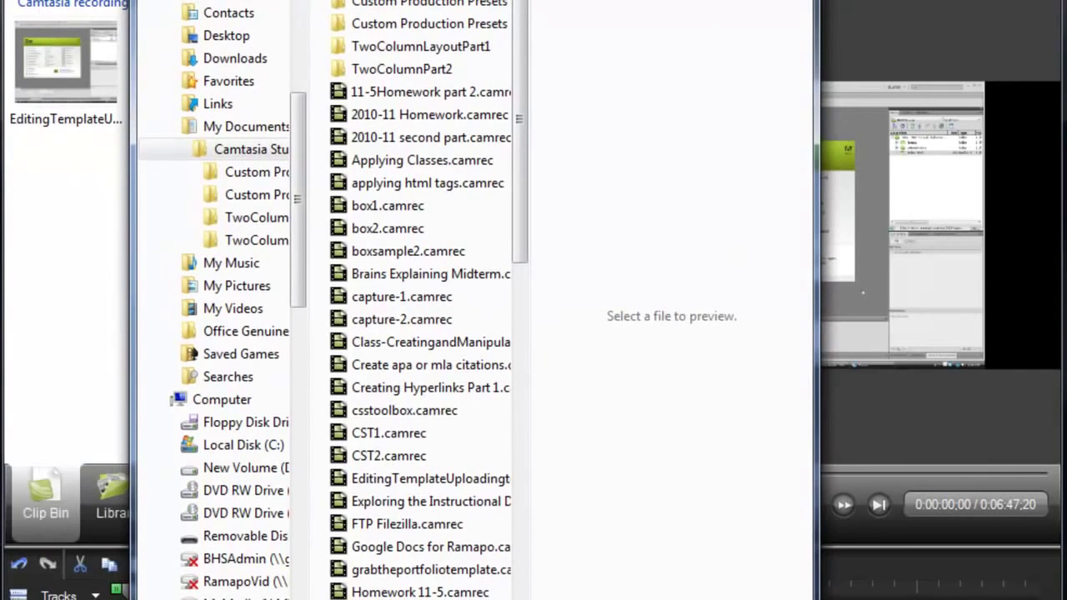
pyautogui.press('Escape')
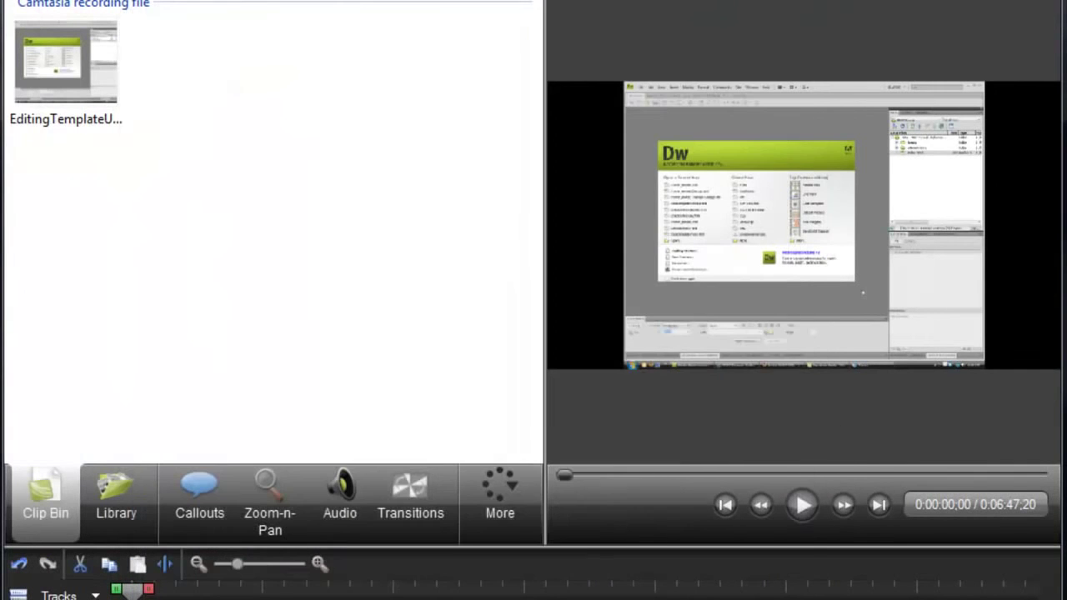